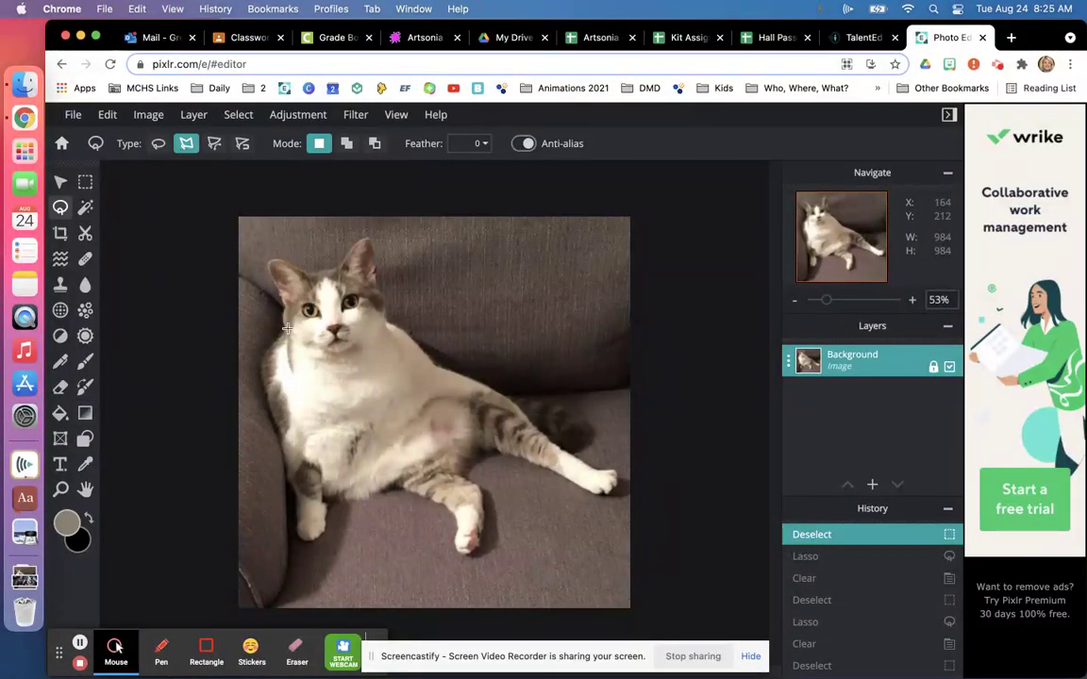
Lasso a freehand round area about 340 × 310 px on the sofa back, clear it and deselect
left_click(158, 144)
mouse_move(577, 242)
left_mouse_down()
mouse_move(527, 245)
mouse_move(497, 276)
mouse_move(502, 331)
mouse_move(555, 358)
mouse_move(623, 345)
mouse_move(626, 298)
mouse_move(574, 239)
left_mouse_up()
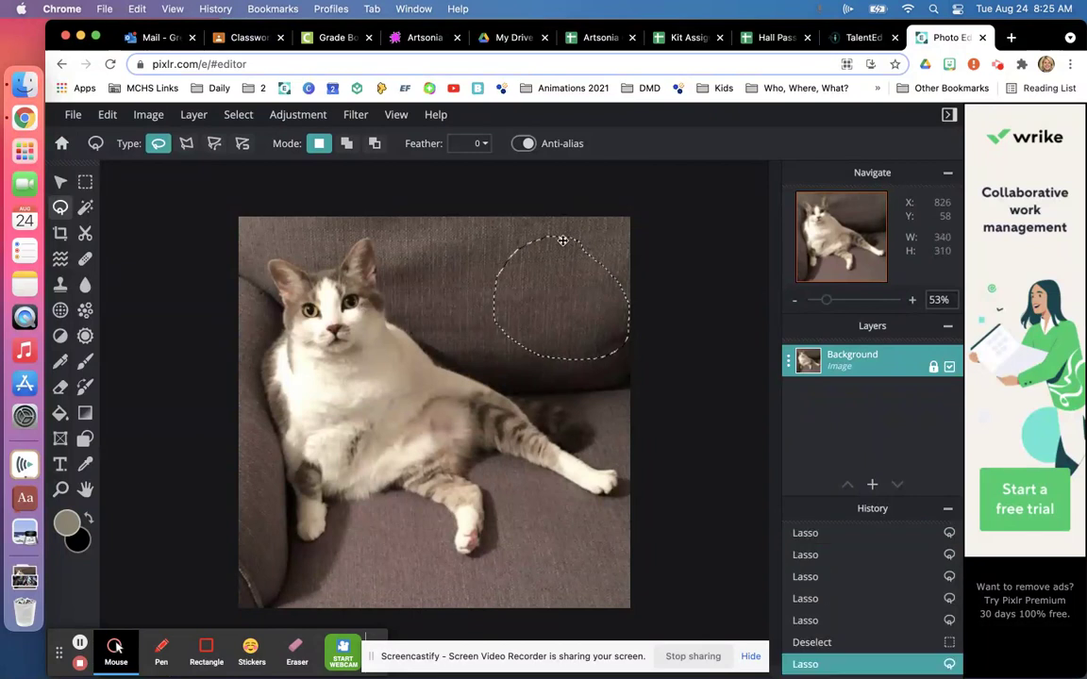
key("Delete")
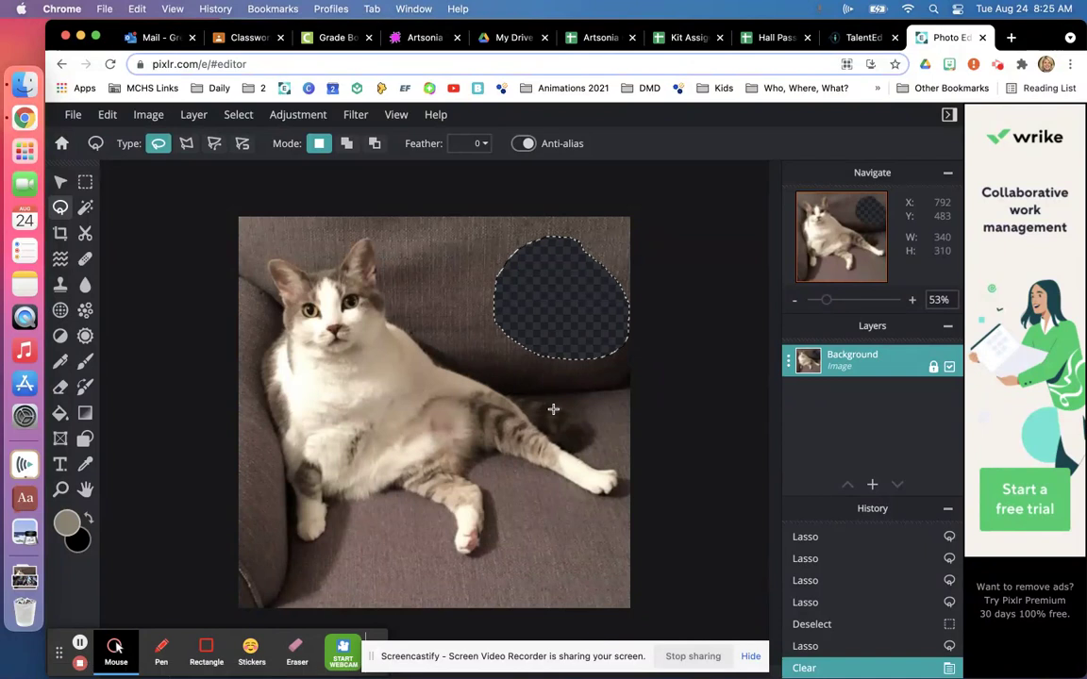
key("super+d")
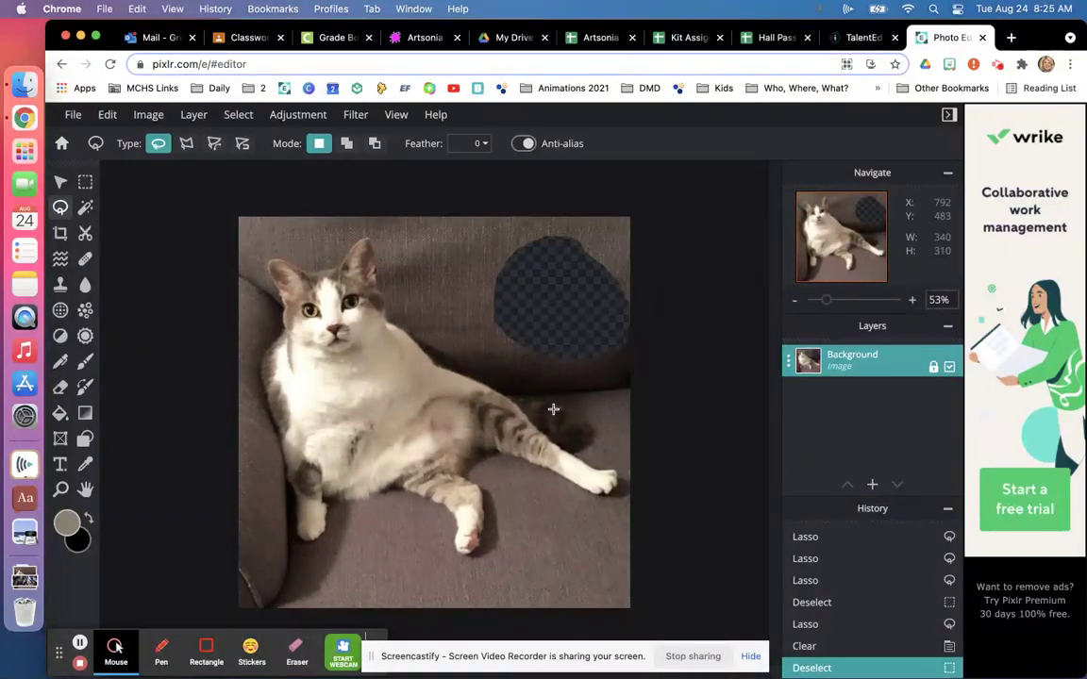
Undo the clearing of the round sofa area and drop its selection
key("super+z")
key("super+z")
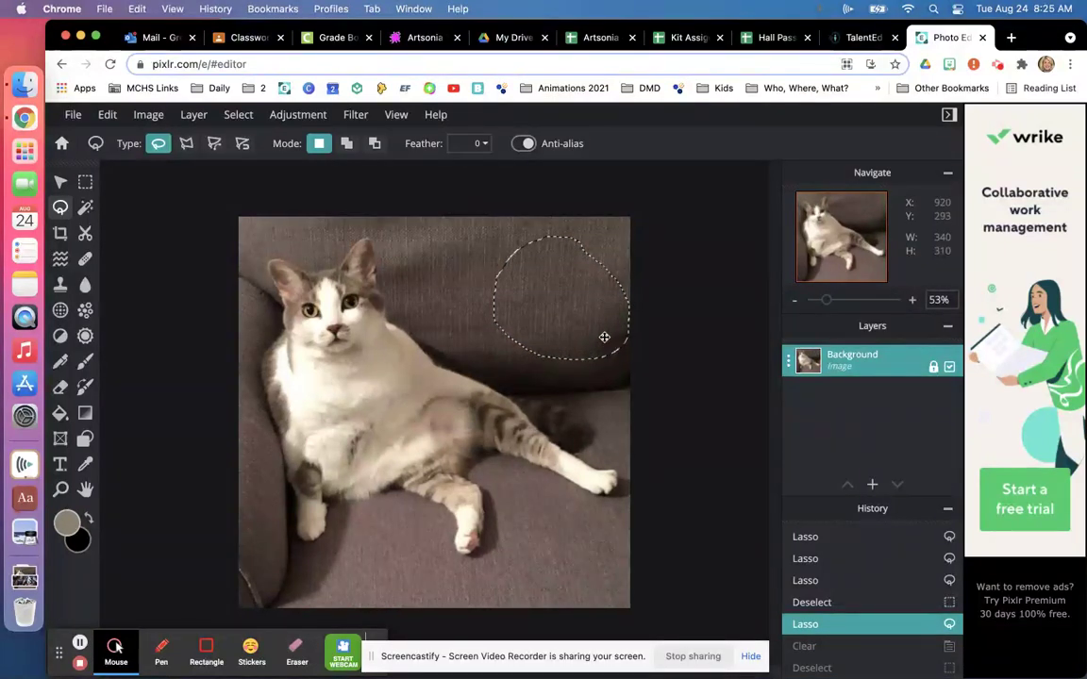
key("super+d")
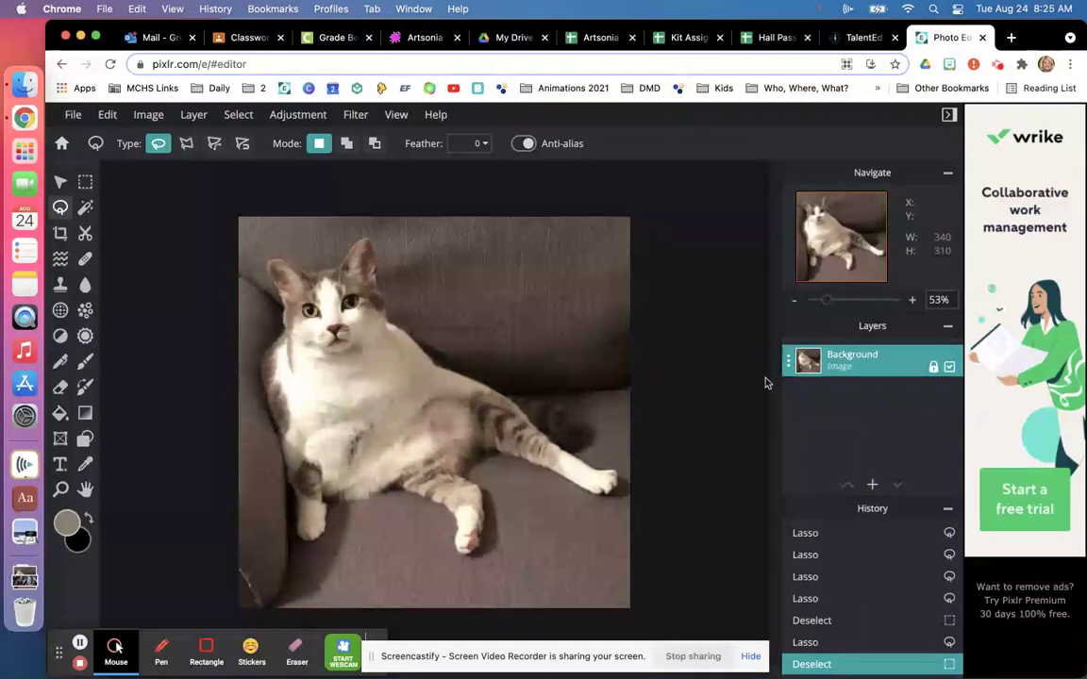
Switch the lasso to the polygonal type and zoom in on the cat's outstretched leg
left_click(189, 146)
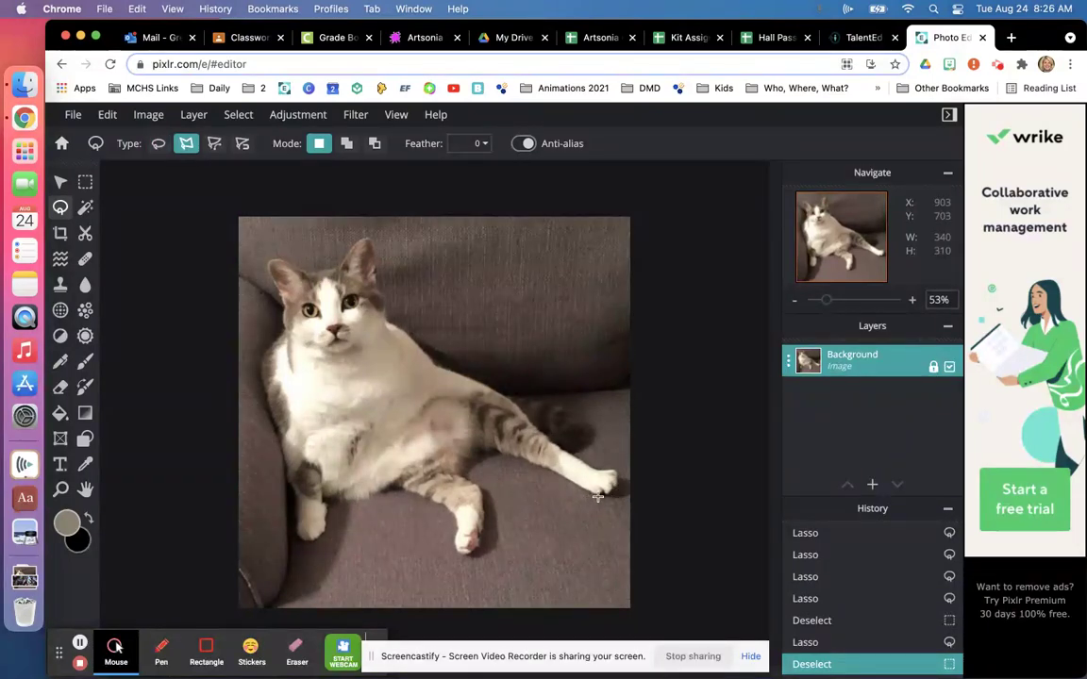
scroll(597, 497, "up", 10)
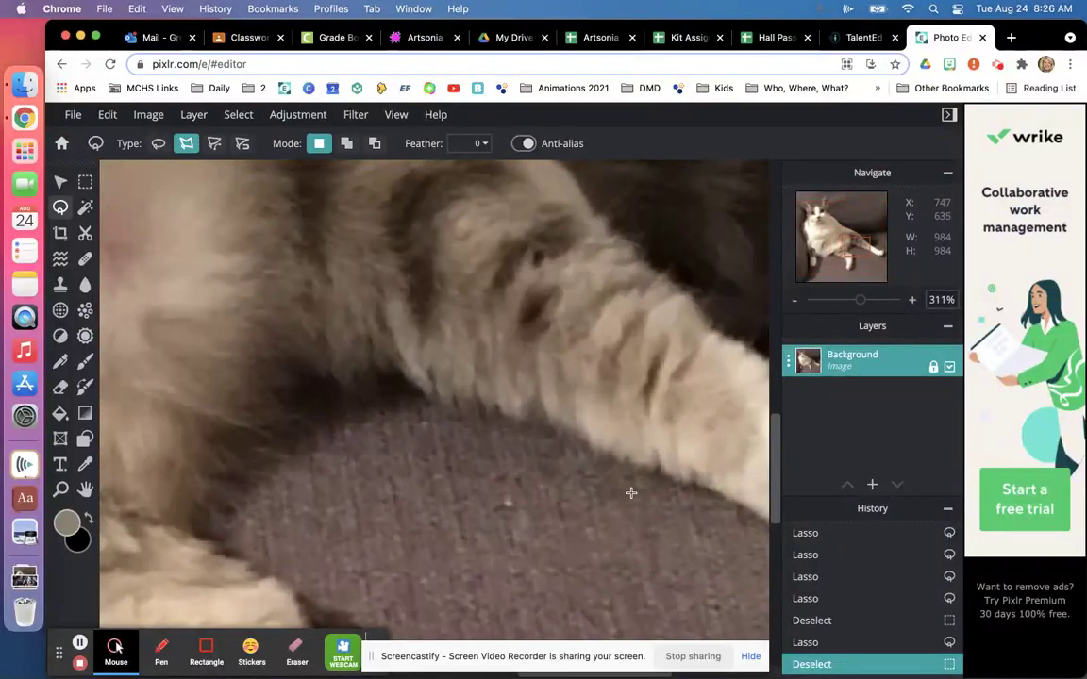
left_click(730, 462)
key("space")
mouse_move(685, 442)
left_mouse_down()
mouse_move(377, 393)
mouse_move(250, 327)
left_mouse_up()
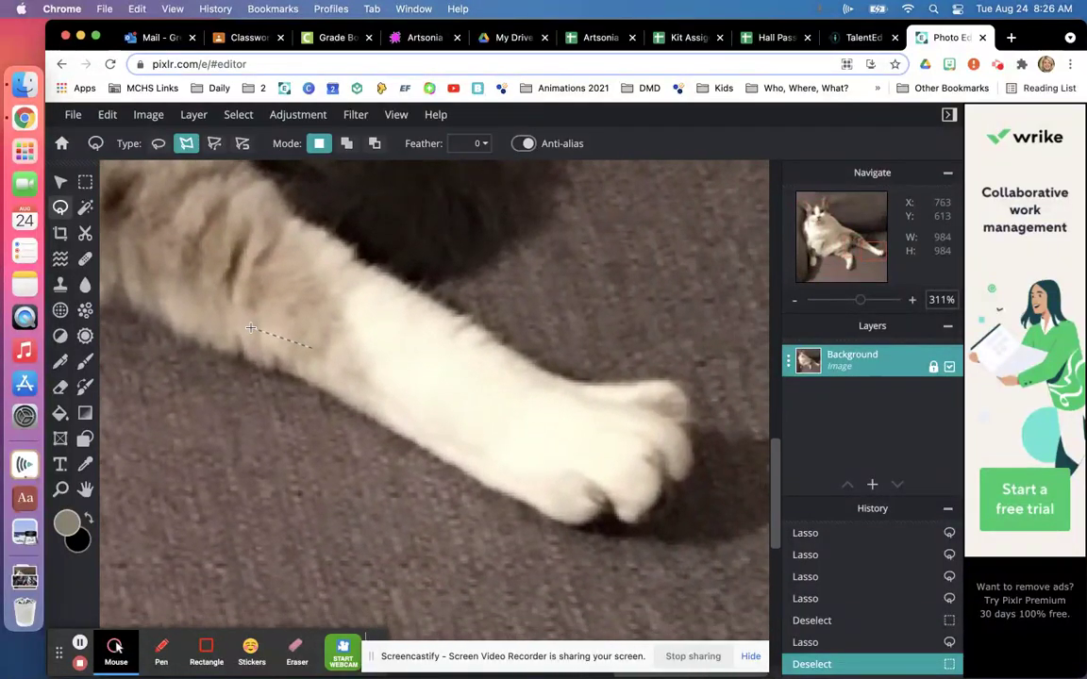
left_click(359, 443)
left_click(380, 380)
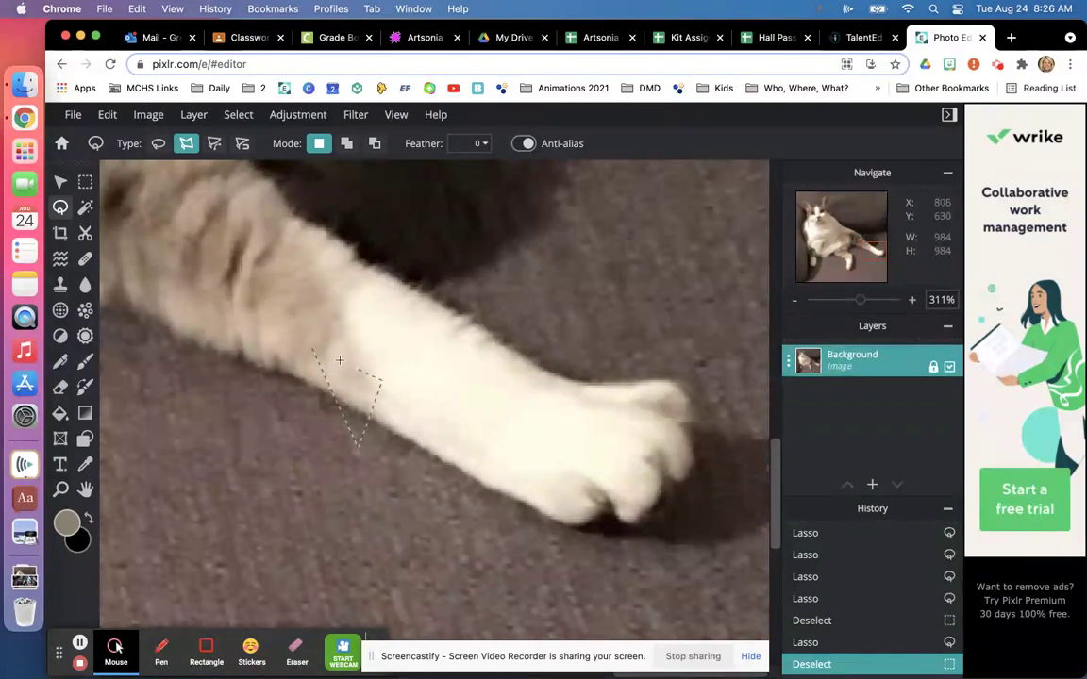
left_click(317, 350)
left_click(502, 471)
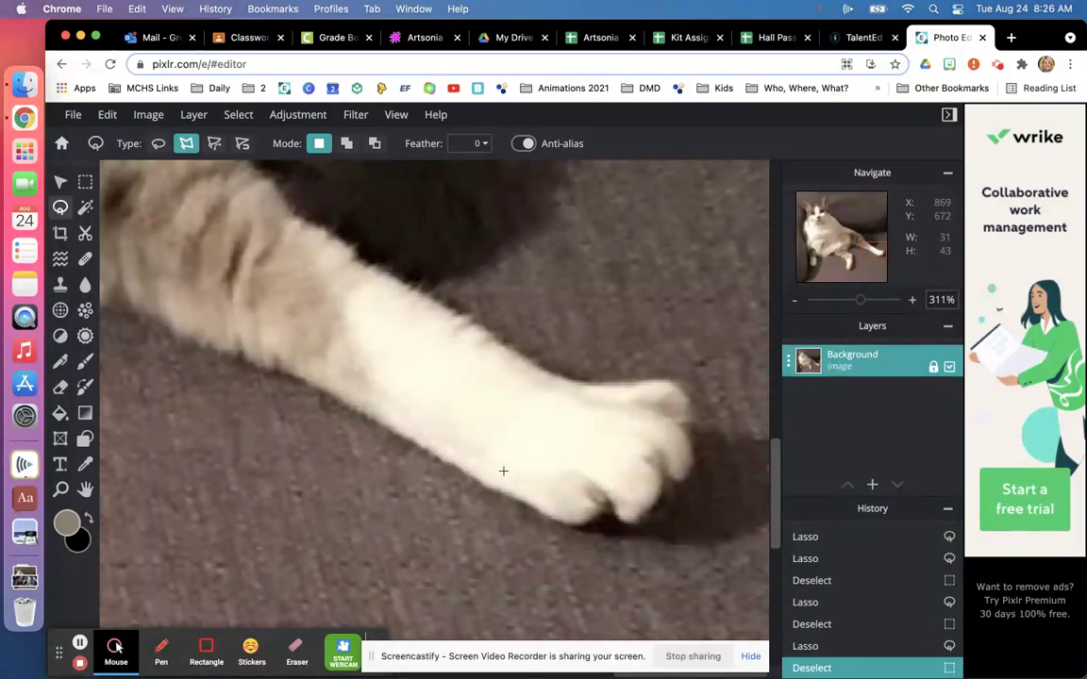
Start a polygonal lasso outline at the outstretched paw and trace the leg's upper edge and around the dark tail
left_click(574, 527)
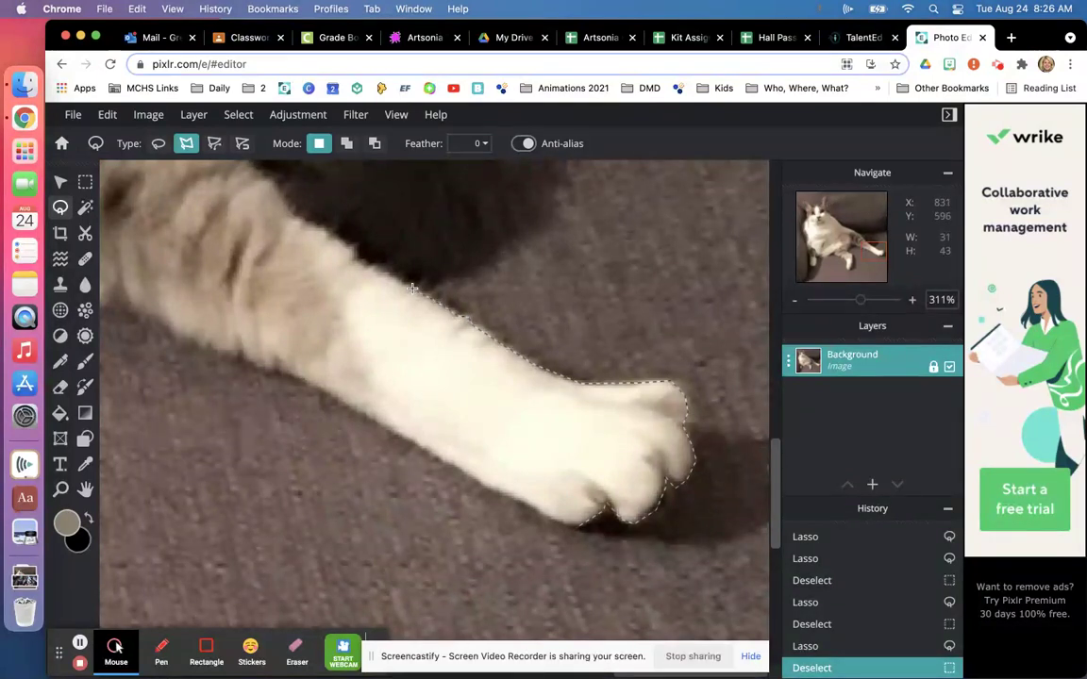
left_click(359, 253)
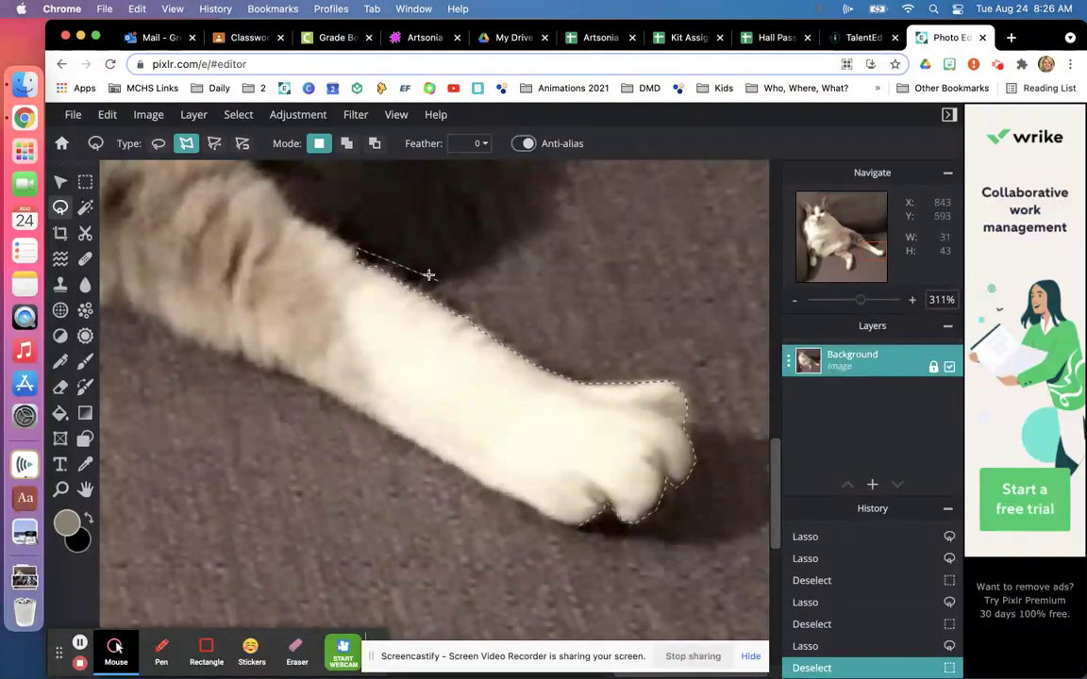
left_click_drag(403, 226, 437, 461)
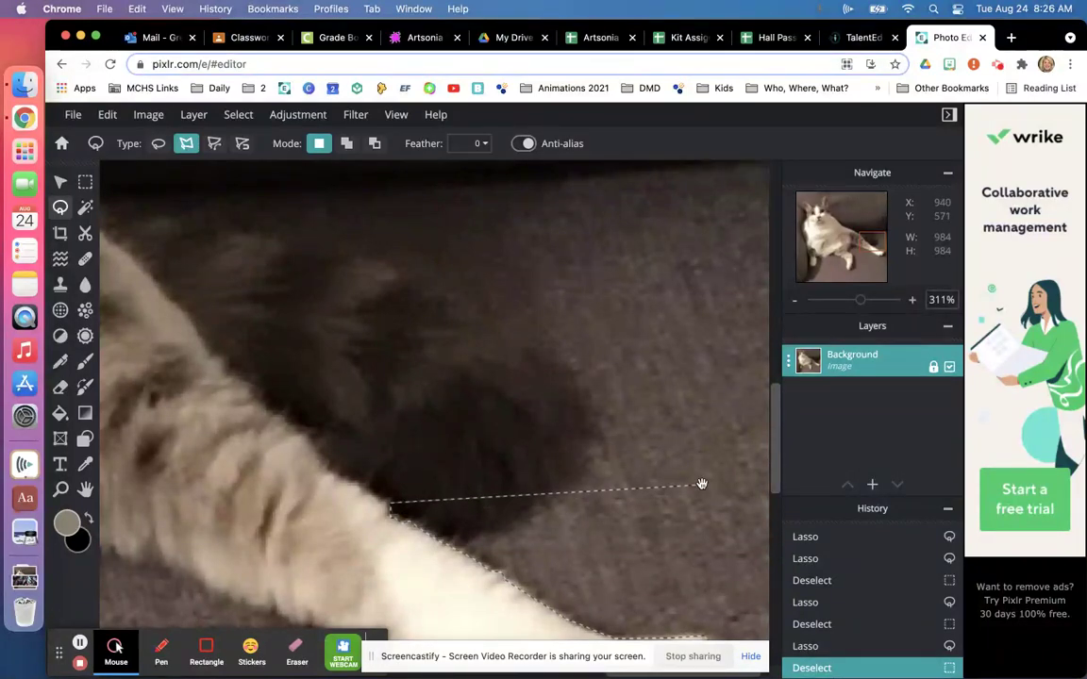
mouse_move(377, 466)
left_mouse_down()
mouse_move(625, 650)
mouse_move(674, 301)
mouse_move(641, 348)
mouse_move(632, 525)
left_mouse_up()
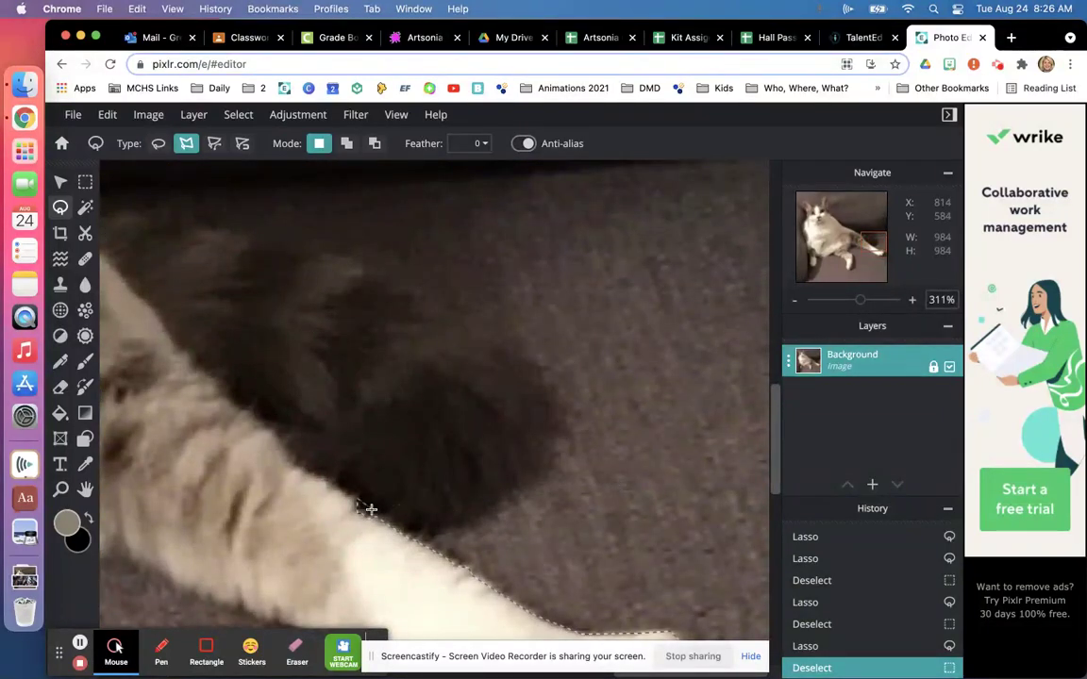
left_click(423, 534)
left_click(542, 465)
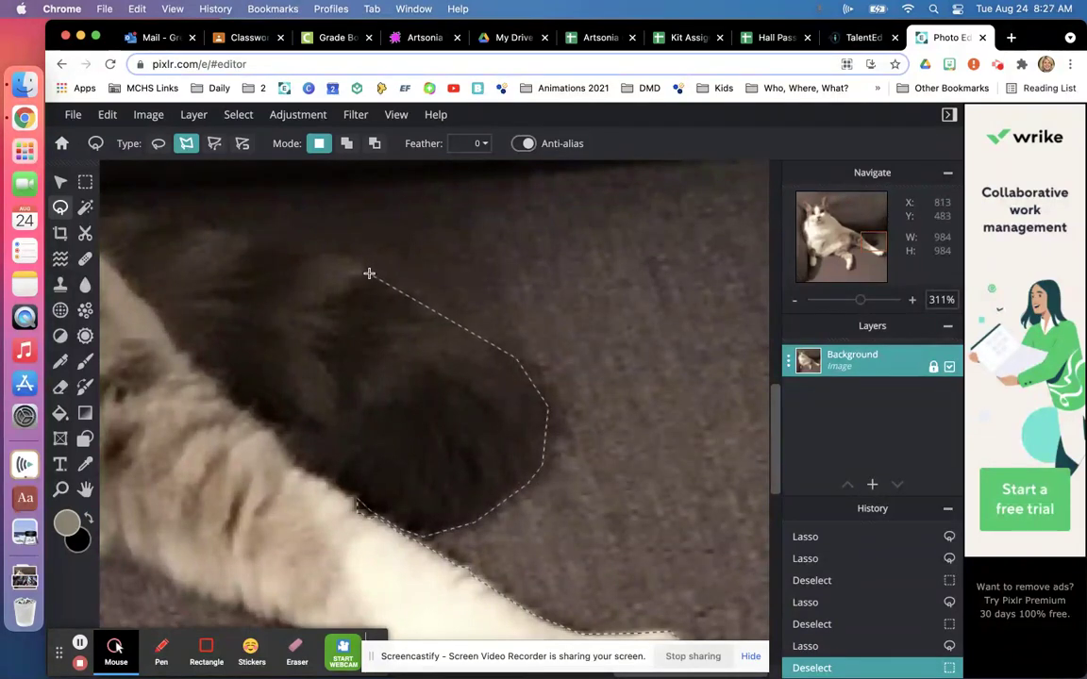
Continue the lasso outline along the cat's back, around the right-hand ear and across the top of the head
left_click_drag(101, 187, 745, 455)
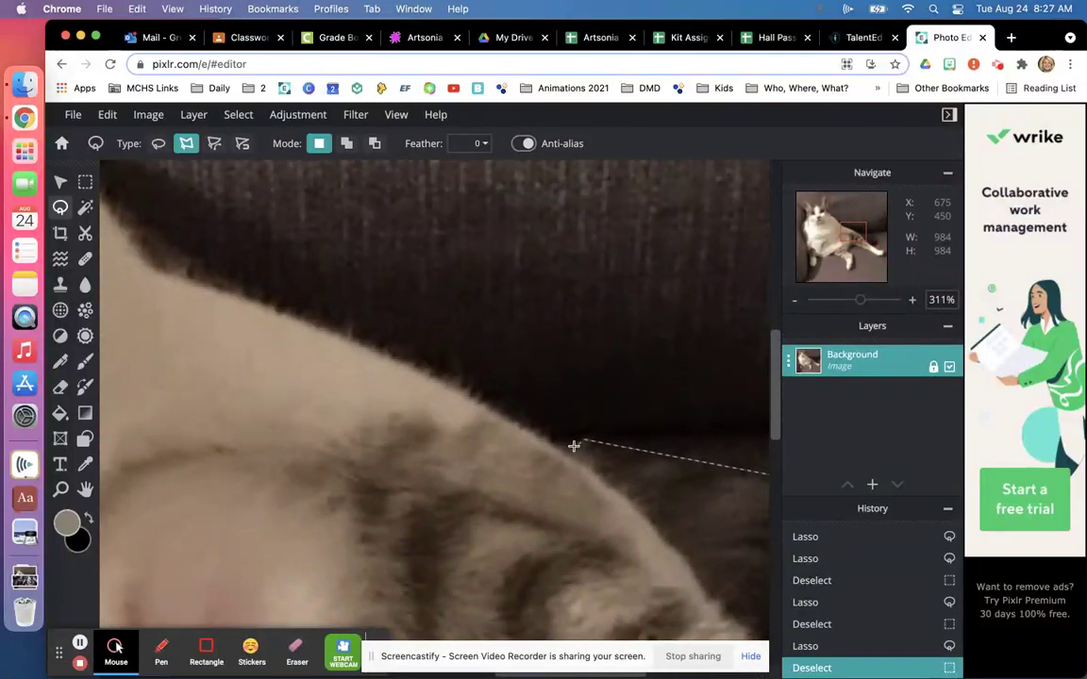
mouse_move(553, 442)
left_mouse_down()
mouse_move(384, 351)
mouse_move(156, 273)
mouse_move(111, 223)
mouse_move(348, 429)
mouse_move(420, 466)
mouse_move(417, 445)
mouse_move(354, 366)
mouse_move(263, 310)
mouse_move(254, 291)
mouse_move(183, 261)
mouse_move(173, 230)
mouse_move(248, 245)
mouse_move(222, 220)
mouse_move(263, 278)
mouse_move(525, 539)
mouse_move(482, 489)
mouse_move(458, 410)
mouse_move(431, 387)
mouse_move(437, 321)
left_mouse_up()
mouse_move(406, 237)
left_mouse_down()
mouse_move(401, 188)
mouse_move(522, 549)
mouse_move(545, 354)
left_mouse_up()
left_click_drag(477, 293, 422, 329)
mouse_move(389, 382)
left_mouse_down()
mouse_move(335, 463)
mouse_move(159, 493)
left_mouse_up()
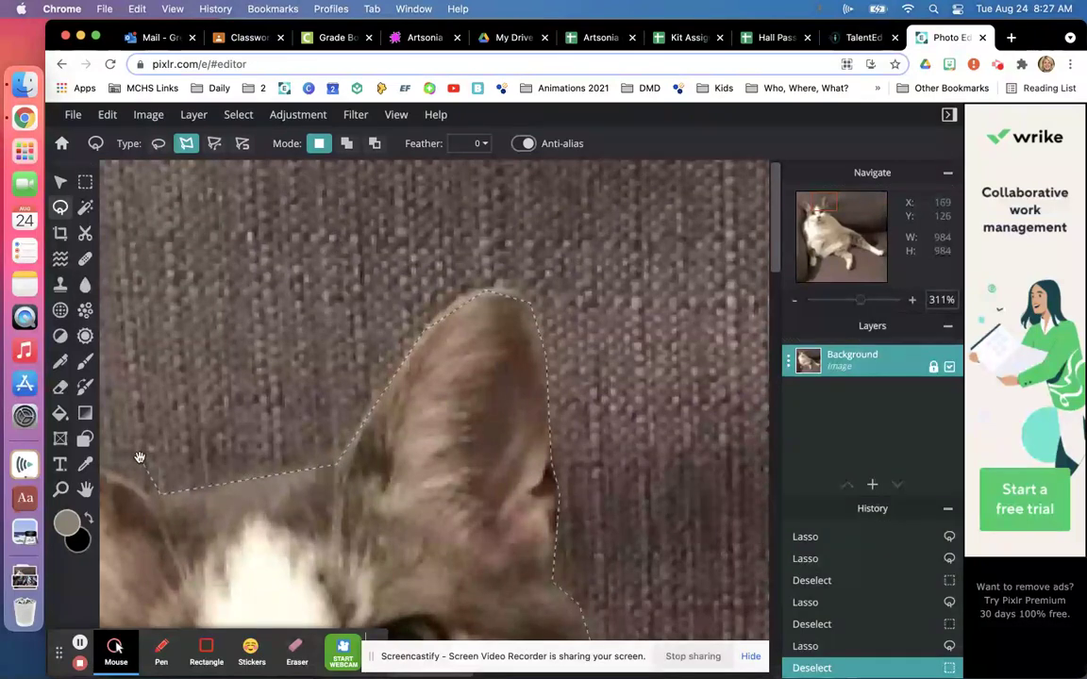
Trace the lasso outline around the left-hand ear and down its outer edge
left_click_drag(139, 453, 512, 446)
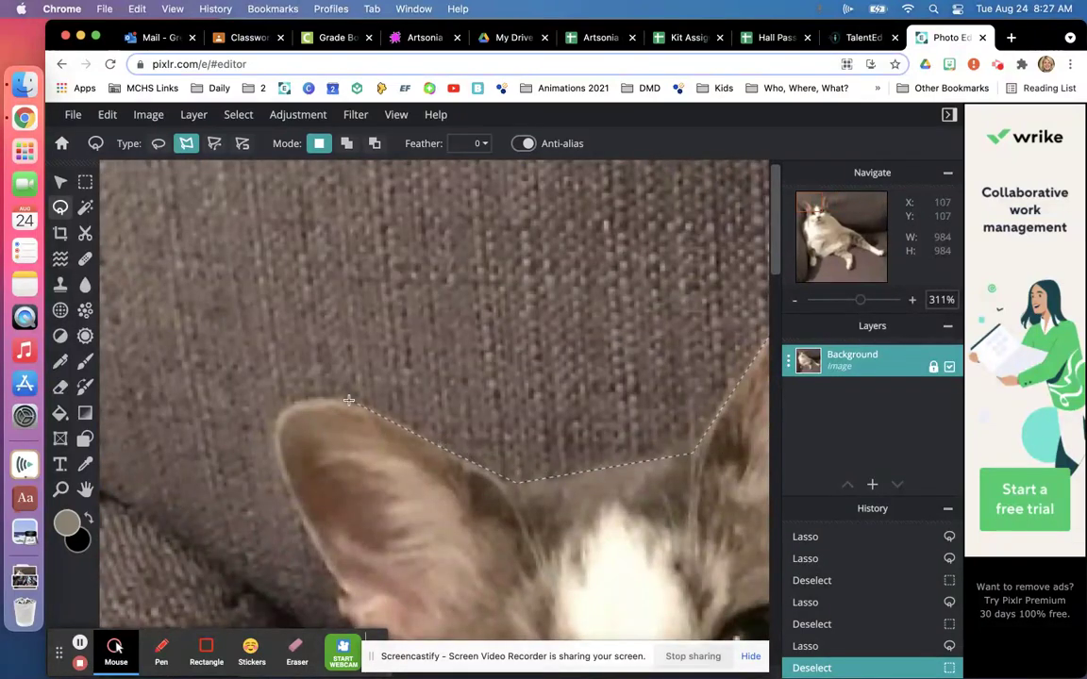
left_click(281, 412)
left_click(307, 541)
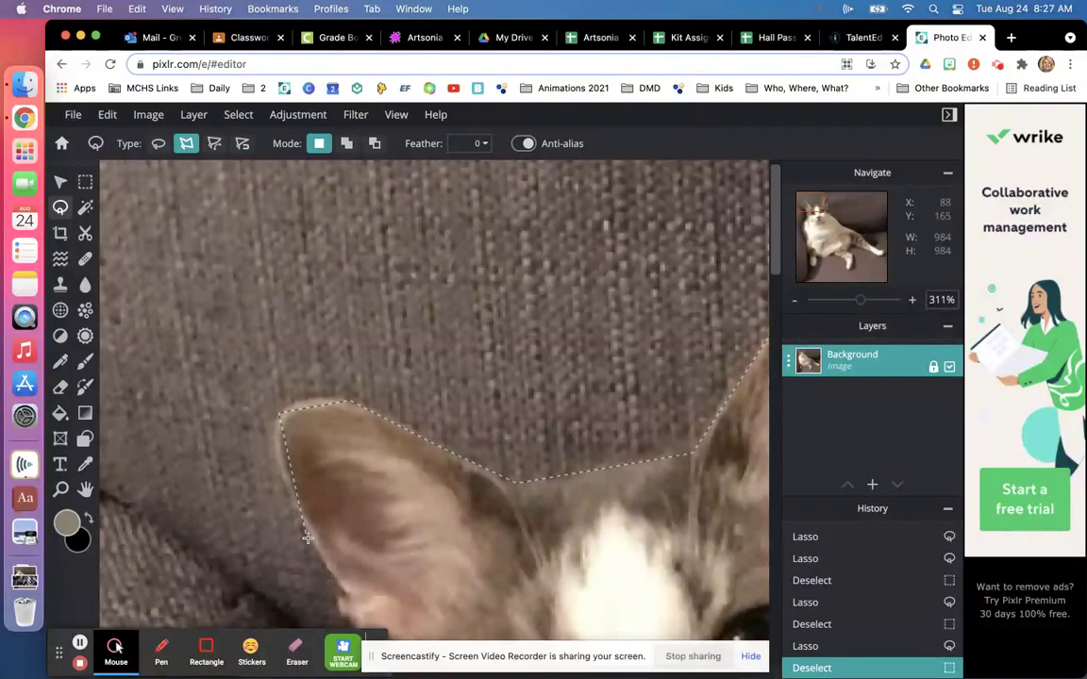
Continue the lasso outline from the left-hand ear base down the cheek, shoulder and side of the body
left_click_drag(468, 572, 391, 260)
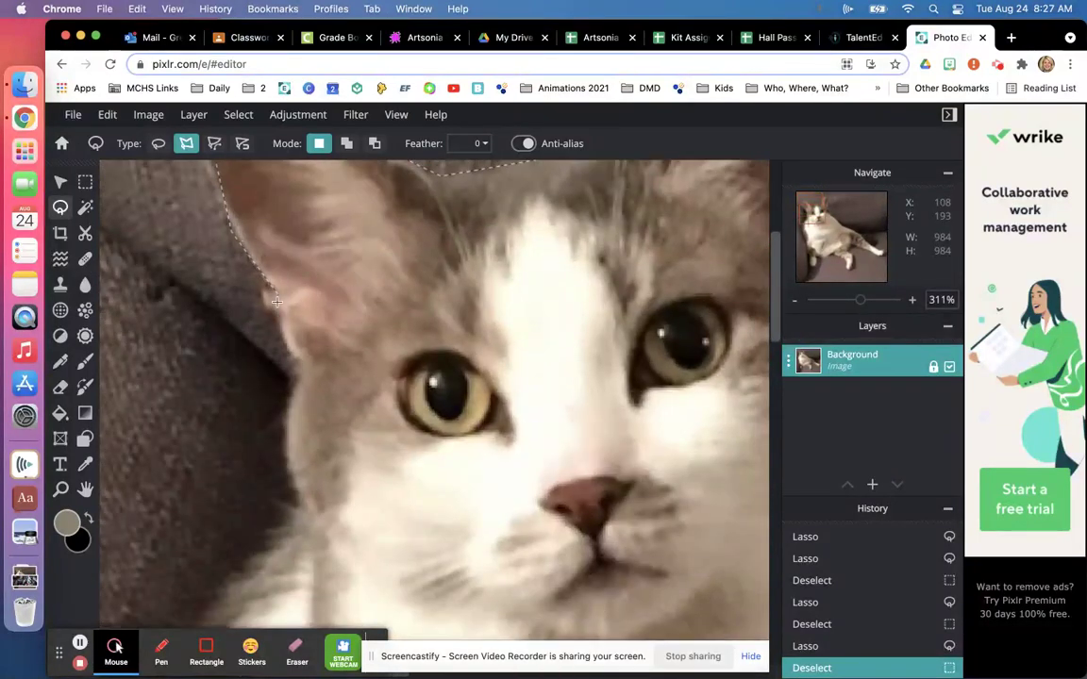
left_click(296, 363)
left_click(288, 420)
left_click(292, 476)
scroll(326, 585, "down", 5)
left_click(217, 290)
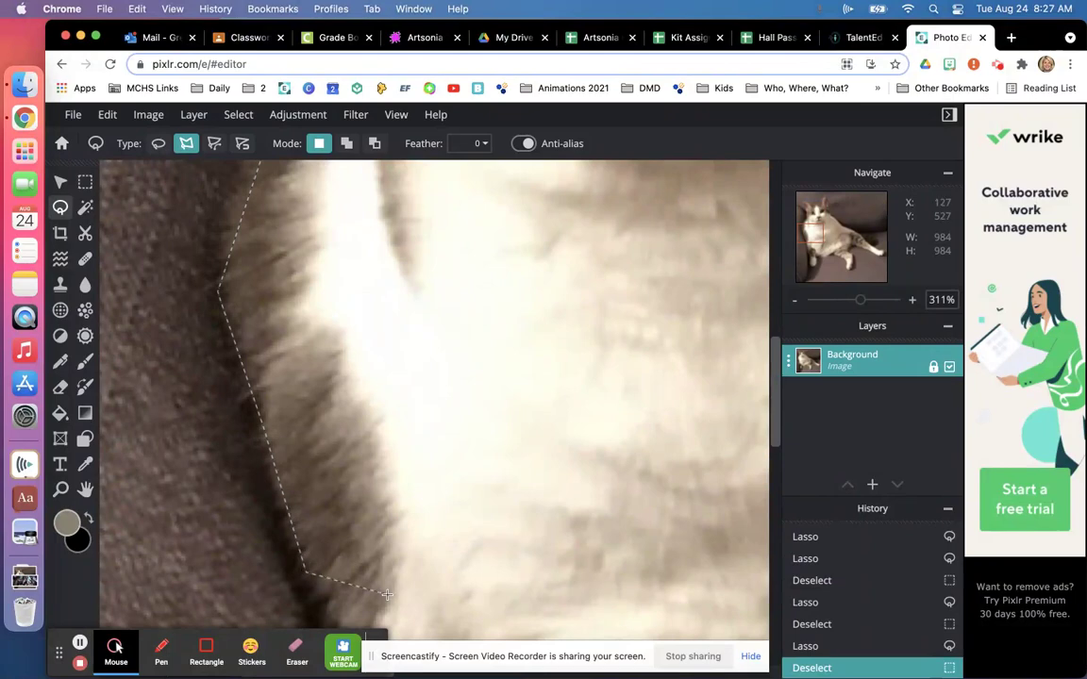
Trace the front leg, belly and lower hind leg, and close the lasso selection at the outstretched paw
scroll(330, 566, "down", 5)
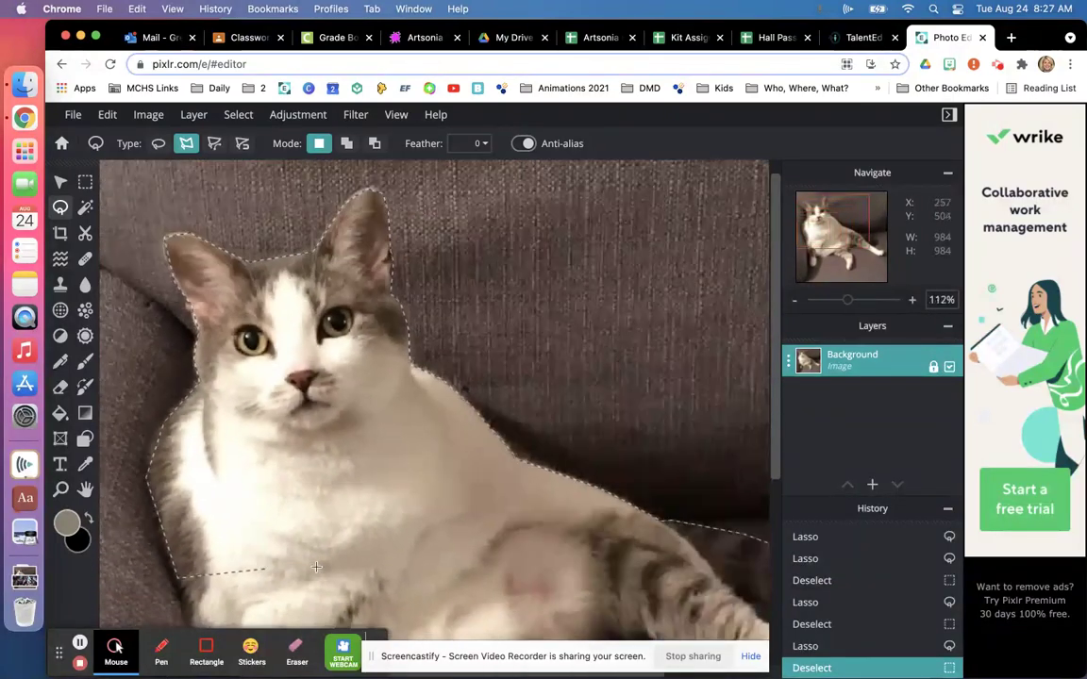
scroll(316, 566, "down", 3)
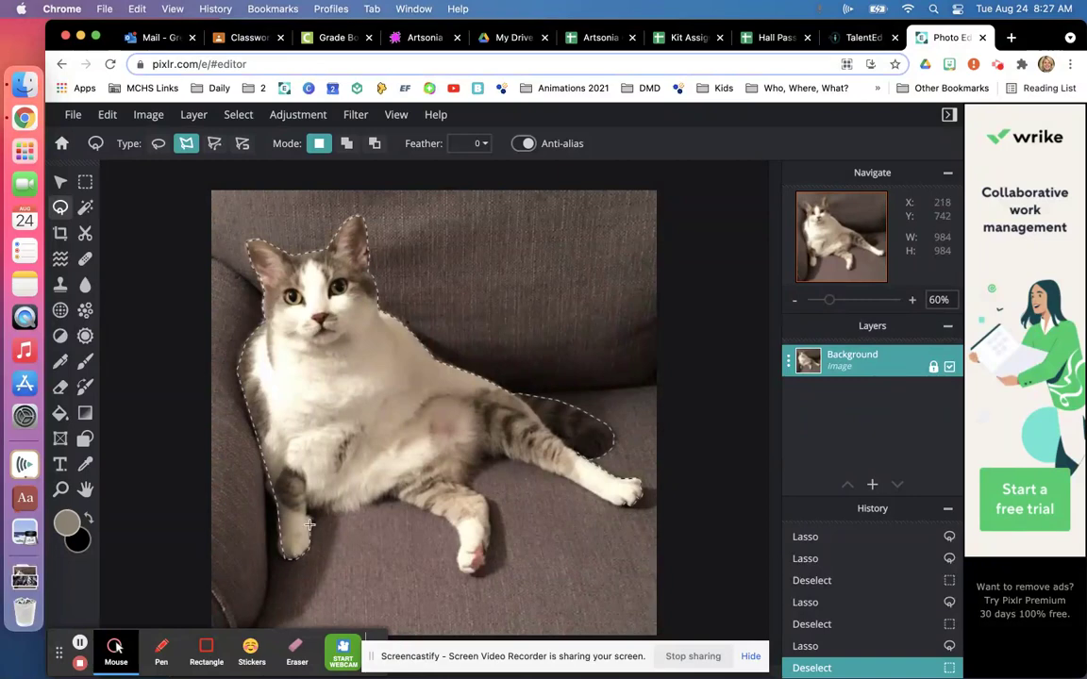
left_click(396, 501)
left_click(485, 518)
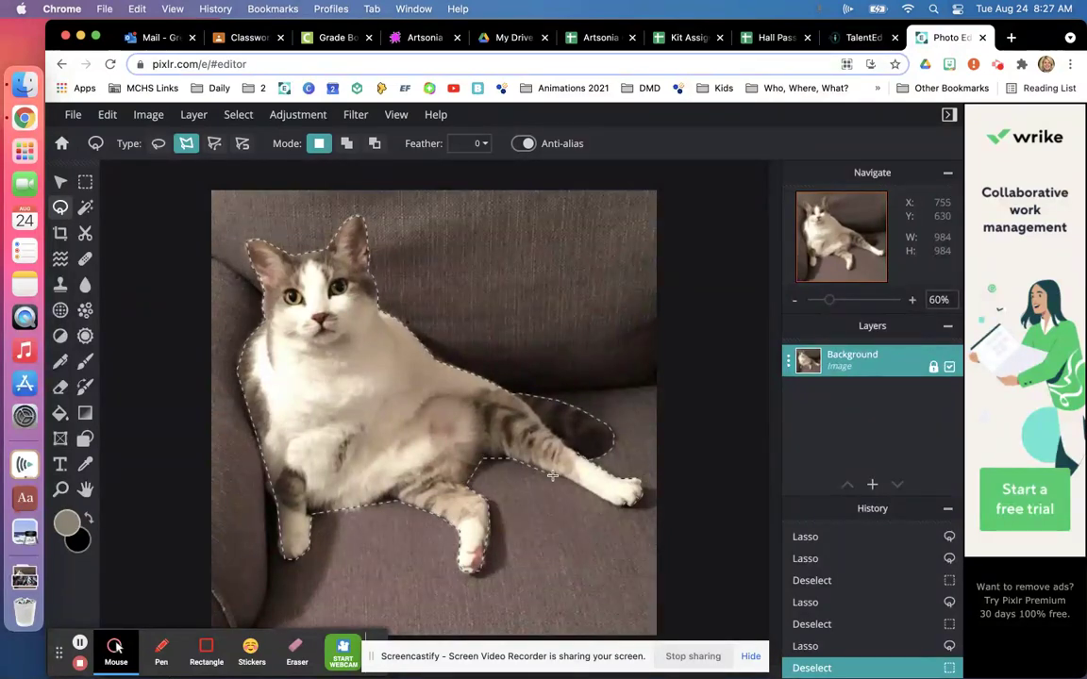
left_click(621, 505)
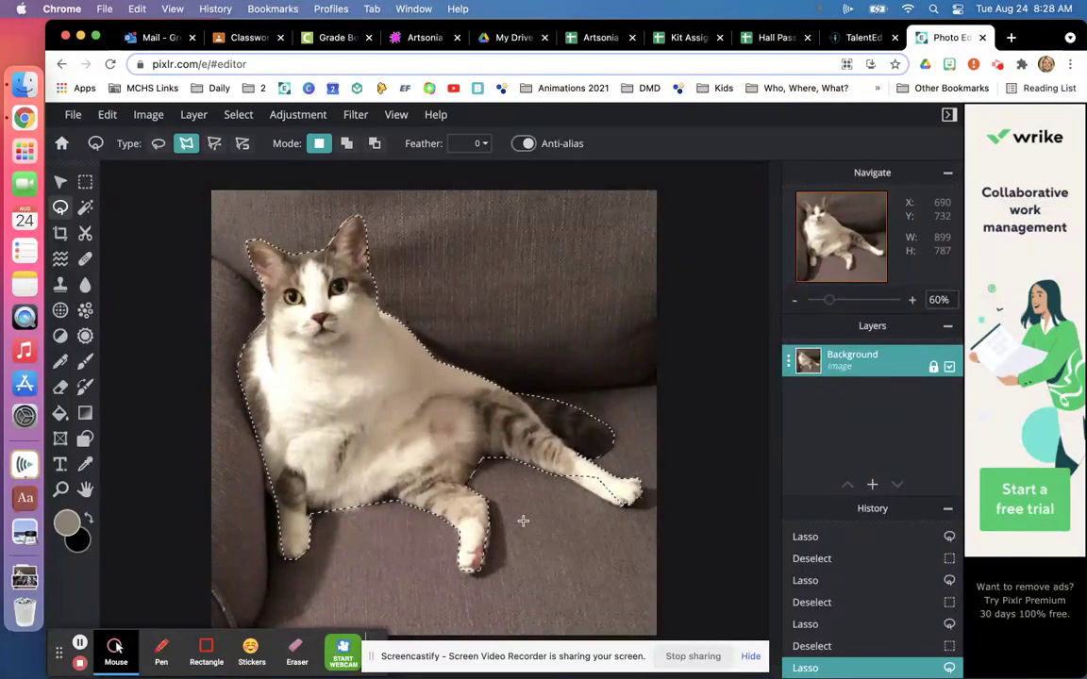
Add the missed strip along the outstretched leg's lower edge to the cat selection
key("shift")
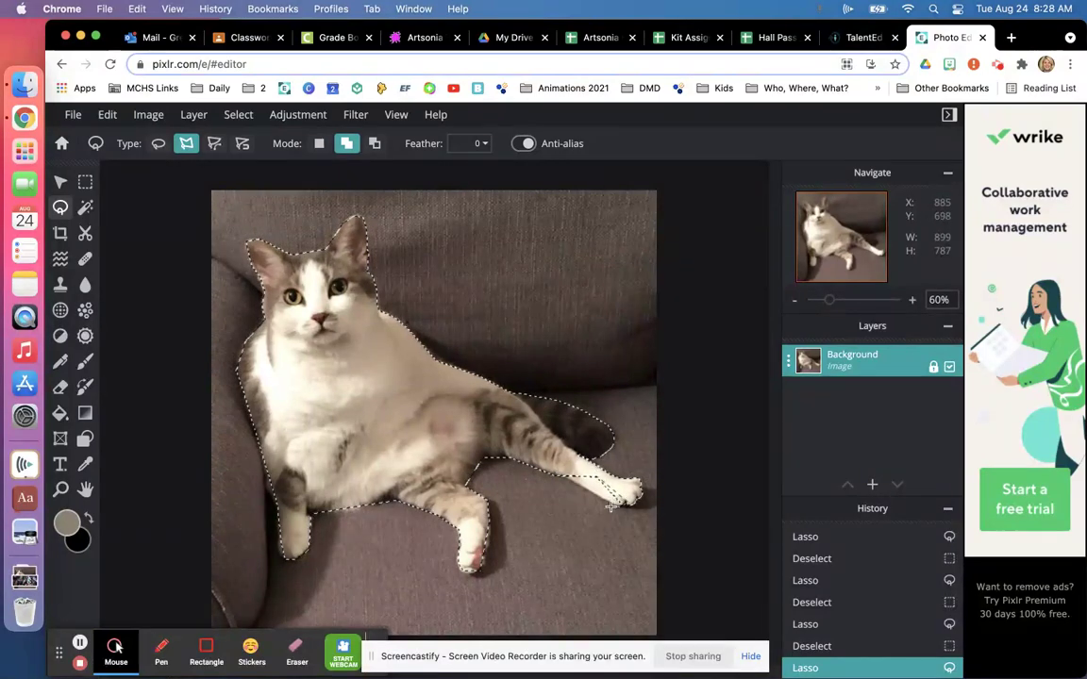
double_click(561, 476, "shift")
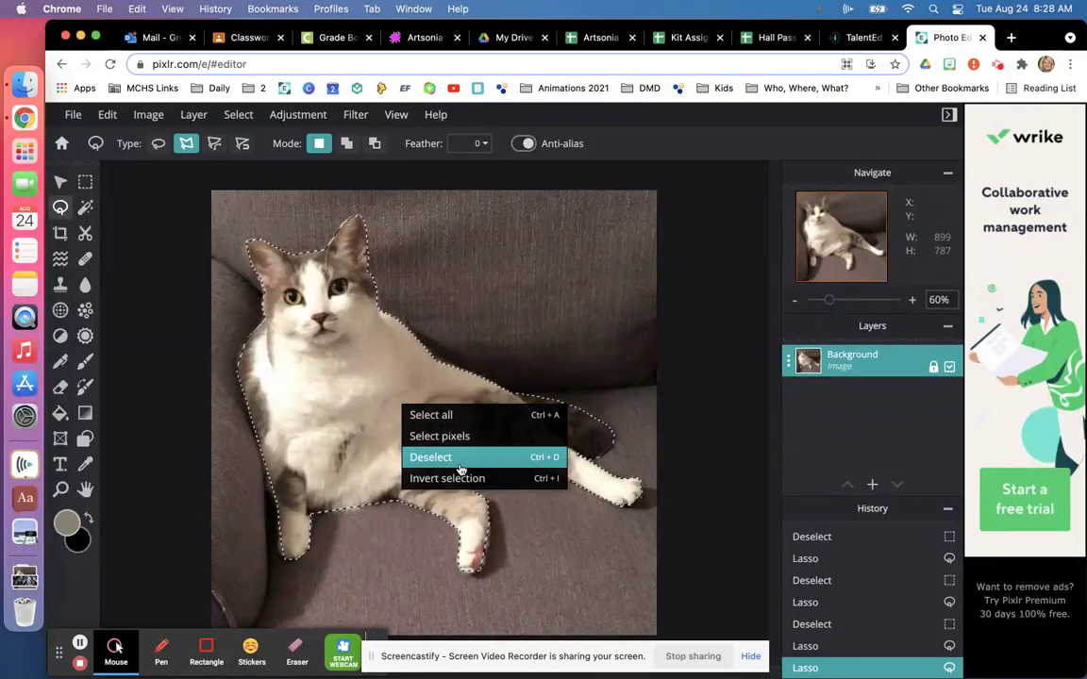
Invert the selection, clear the sofa background around the cat and deselect
left_click(537, 482)
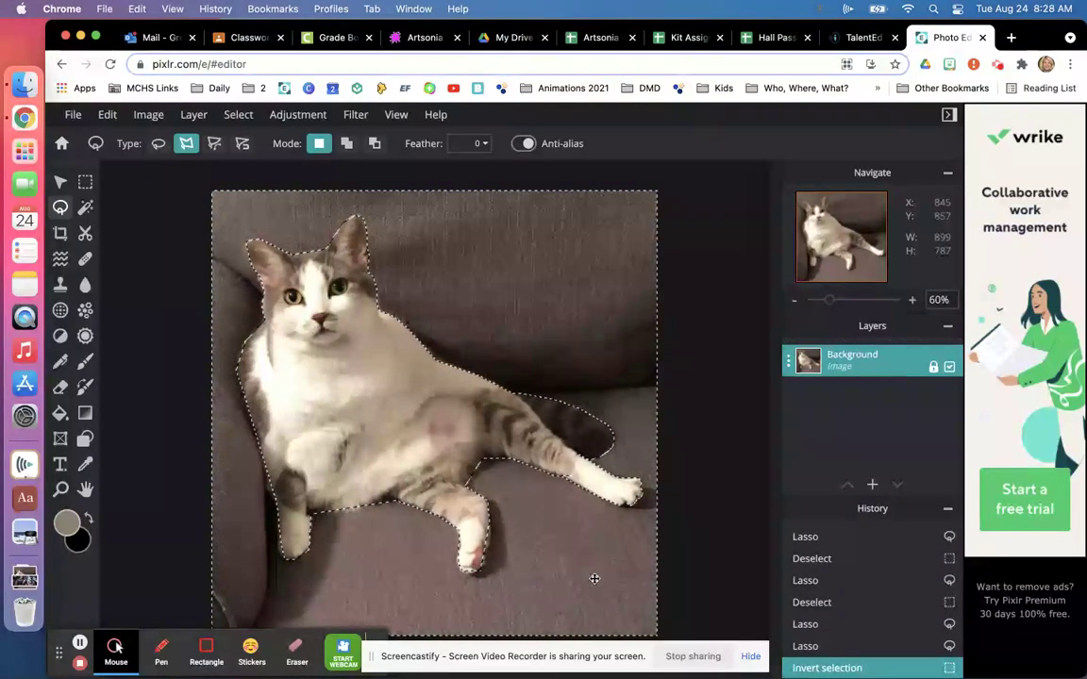
key("Delete")
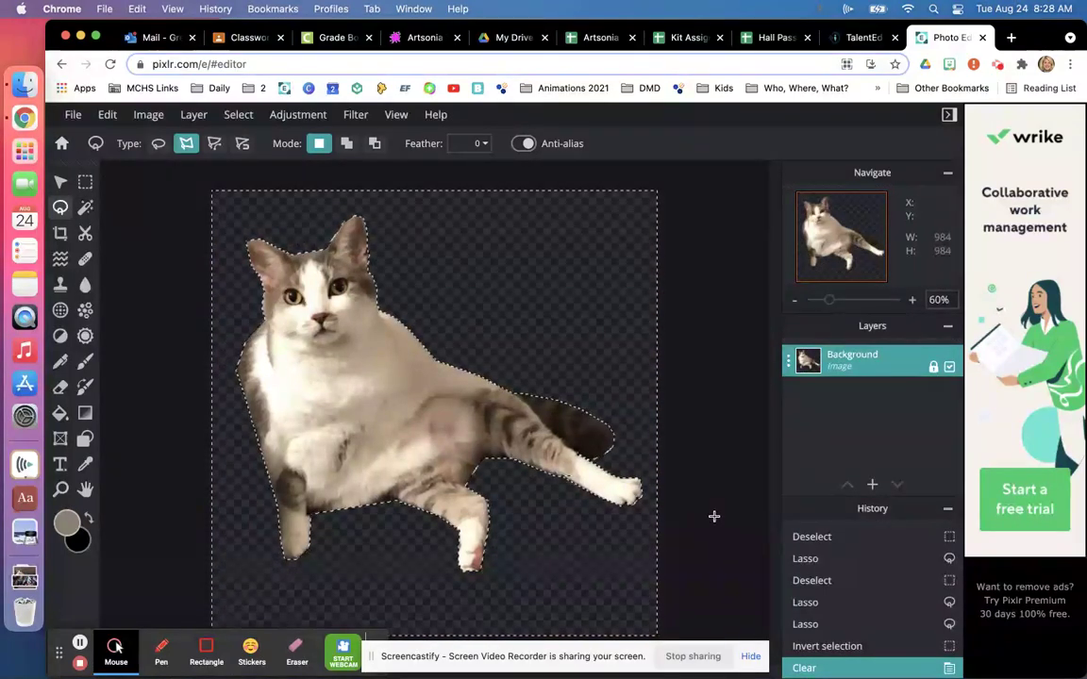
key("super+d")
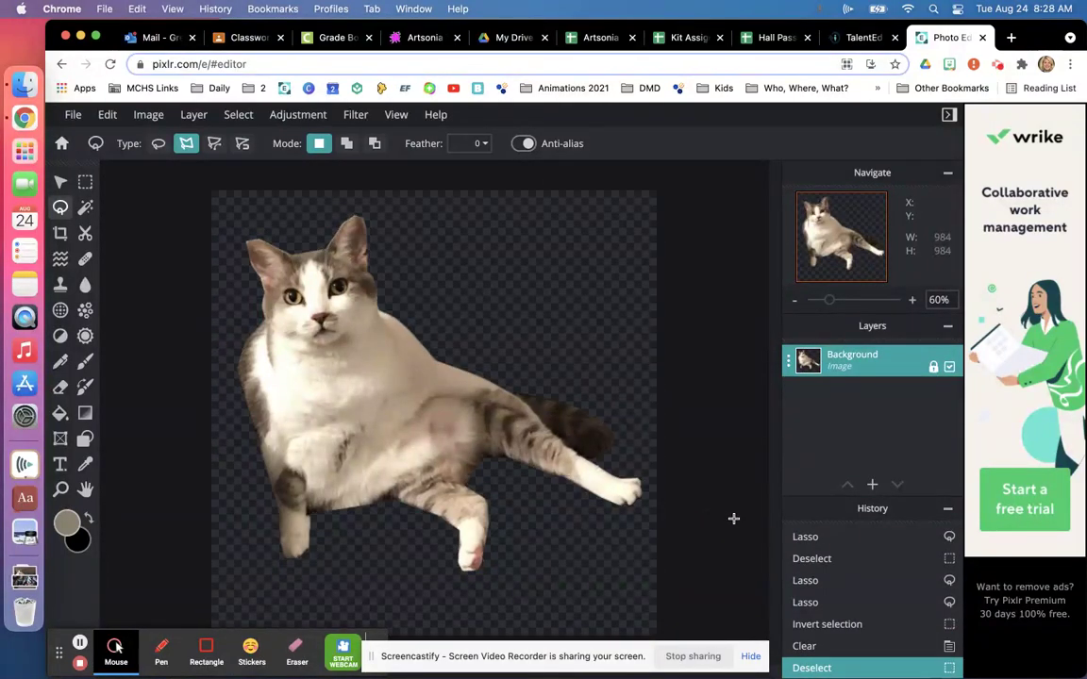
Add an empty layer and fill it with a linear white-to-green gradient running from the image's top to its bottom
left_click(871, 484)
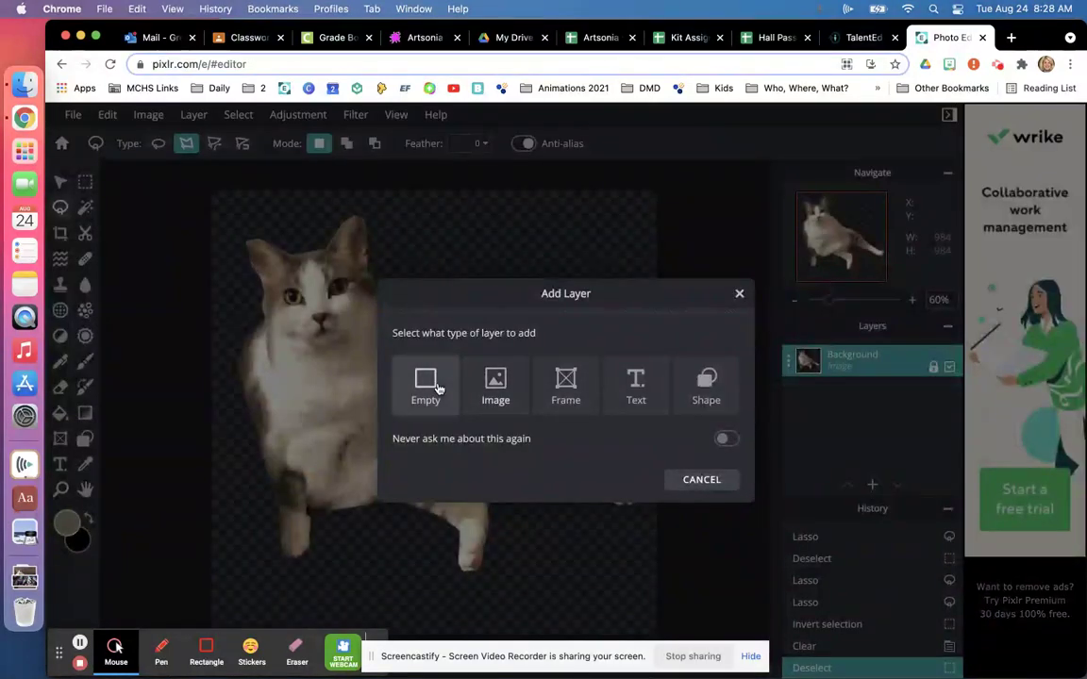
left_click(425, 381)
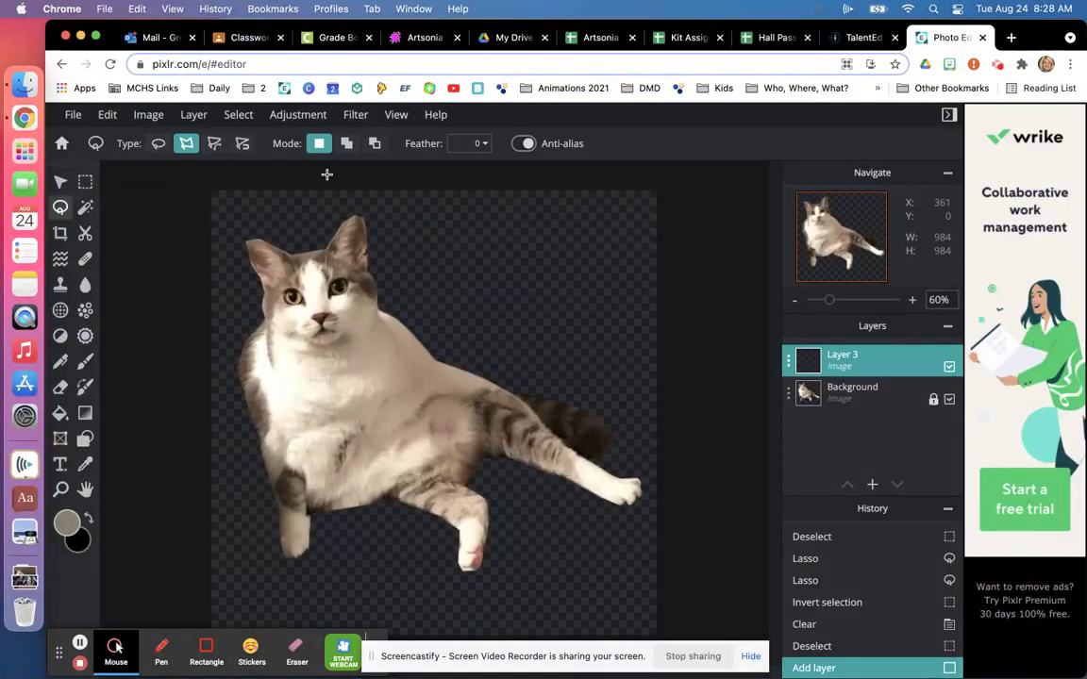
left_click(84, 413)
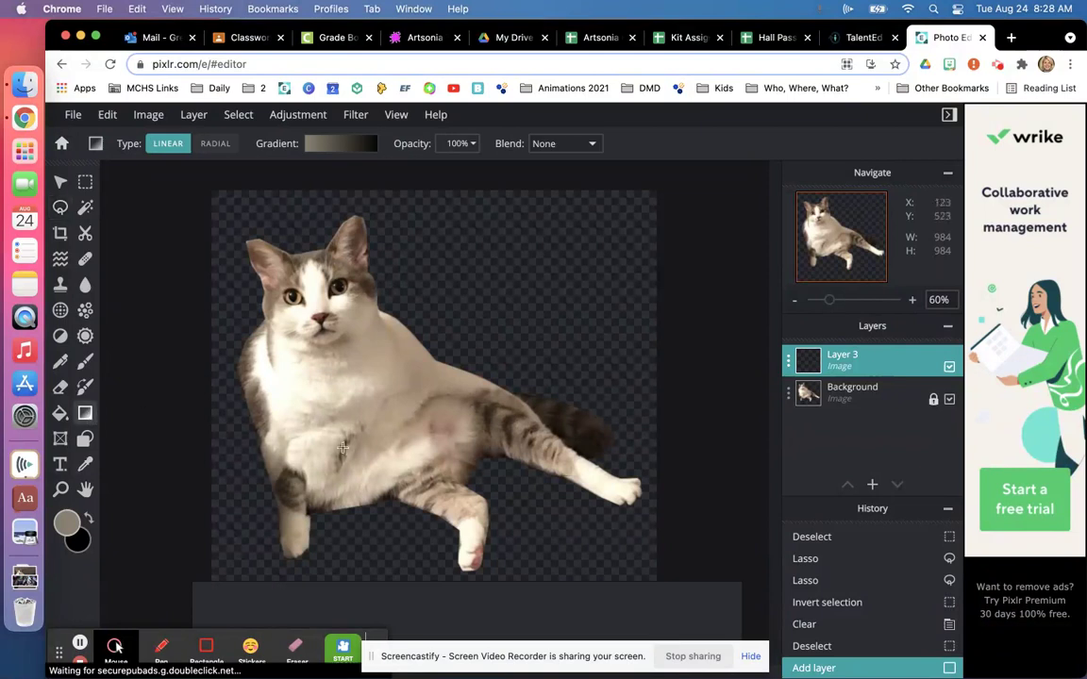
left_click(318, 144)
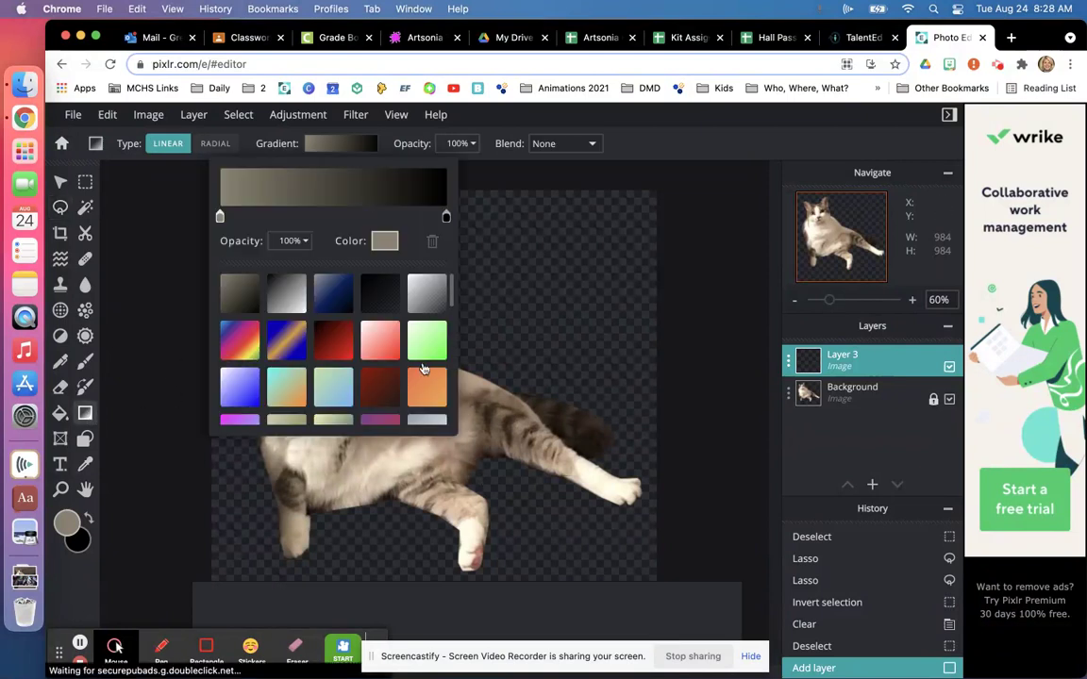
left_click(425, 357)
left_click(427, 193)
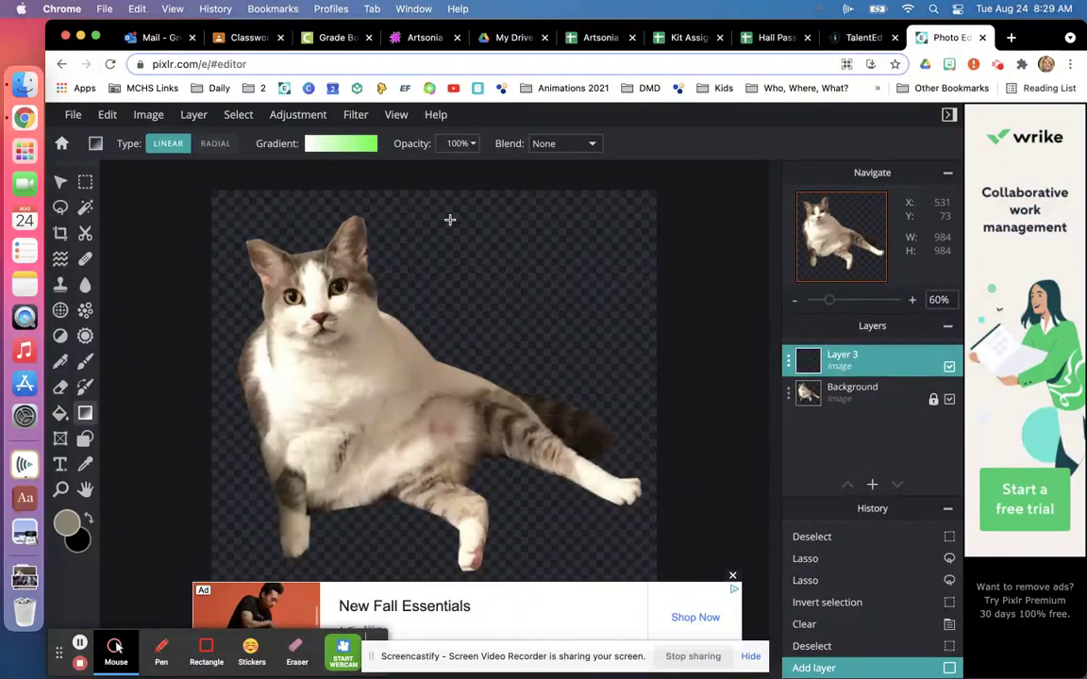
left_click_drag(443, 205, 442, 566)
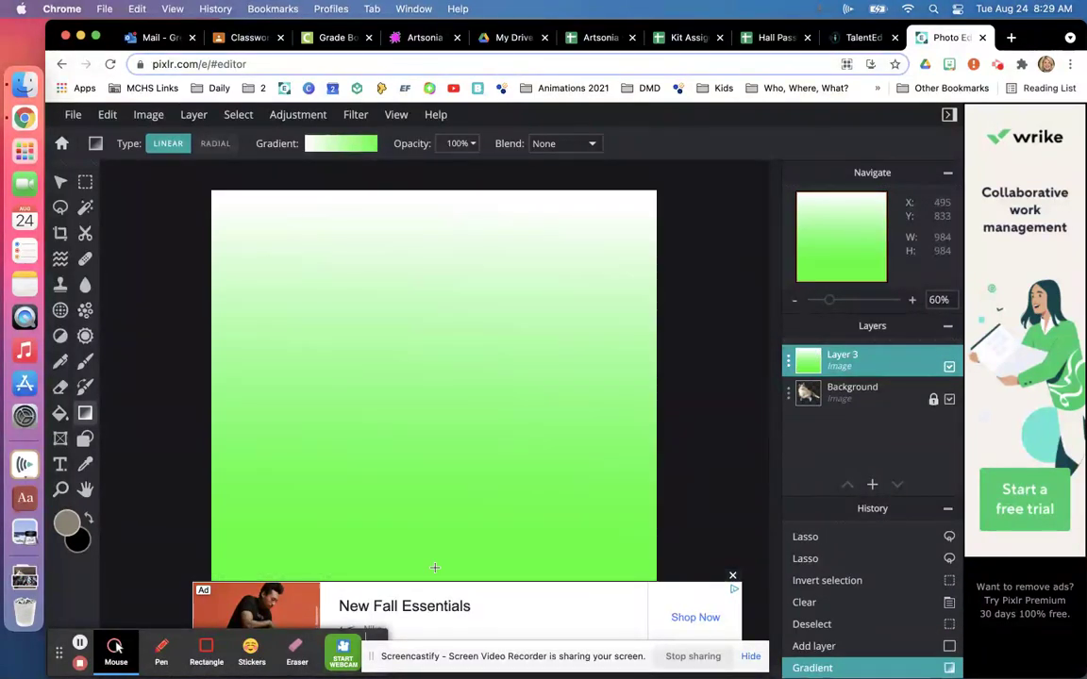
Close the ad banner and move the gradient layer below the cat layer
left_click(733, 574)
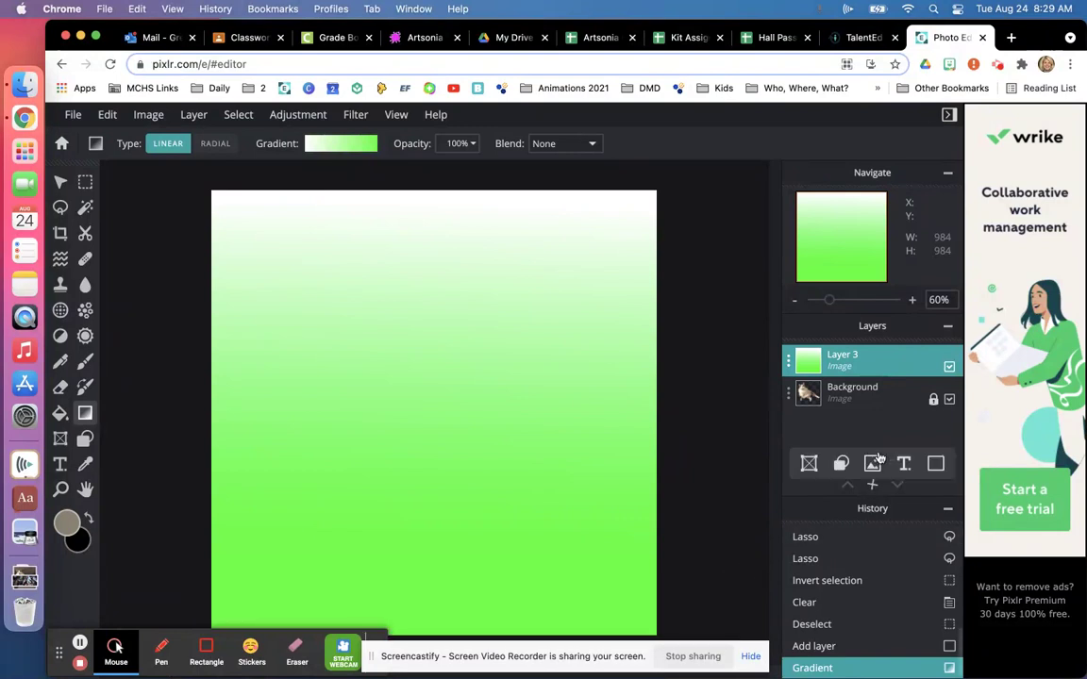
left_click_drag(849, 357, 850, 397)
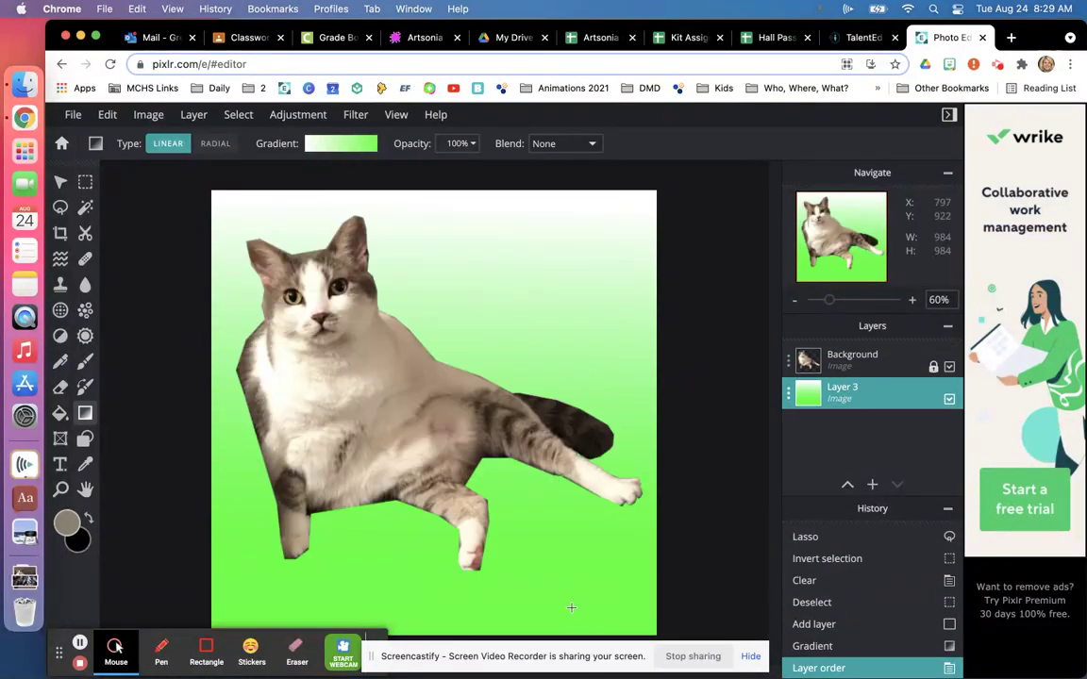